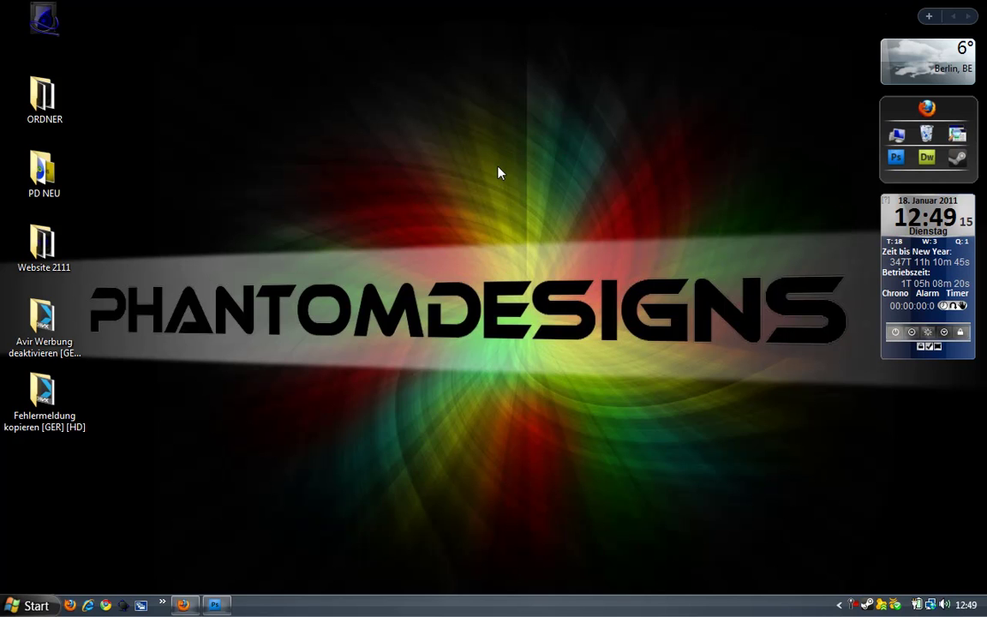
Bring up the Computer window, reposition and close it, and show and dismiss the Start menu
{"action": "key", "text": "super+e"}
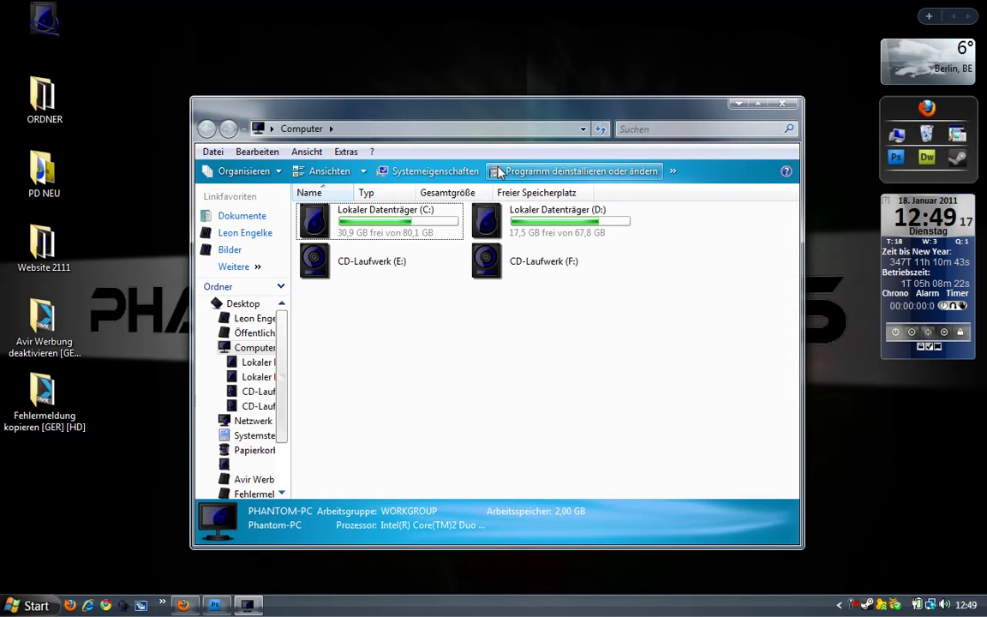
{"action": "left_click_drag", "start_coordinate": [480, 105], "coordinate": [482, 68]}
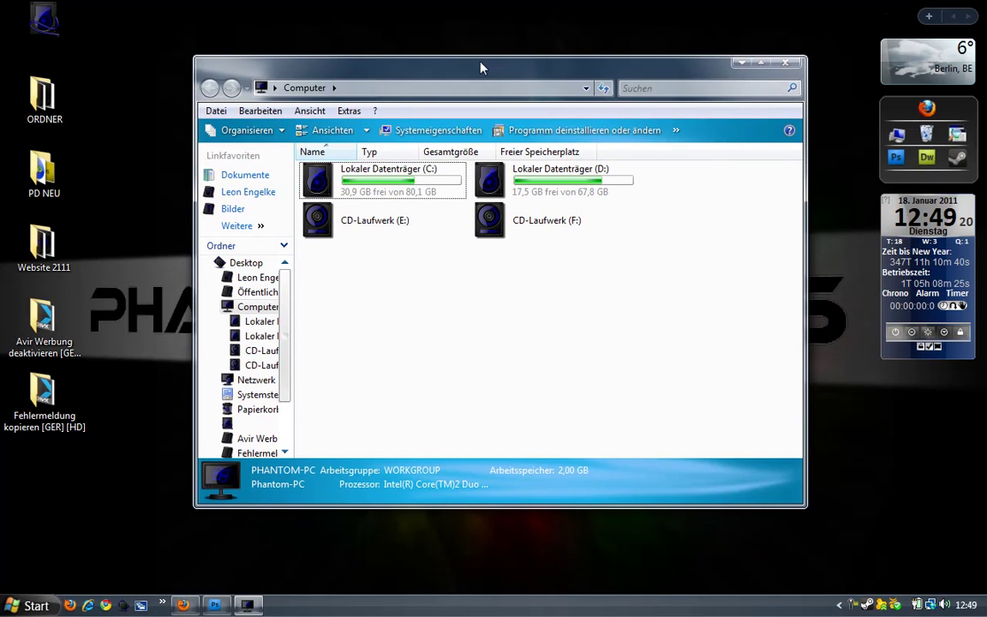
{"action": "left_click", "coordinate": [786, 66]}
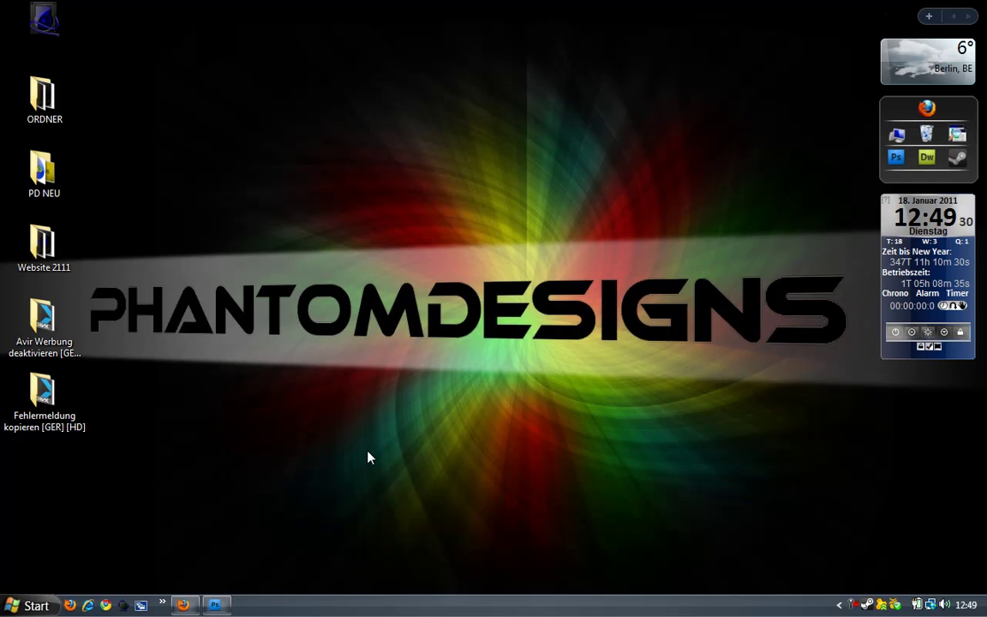
{"action": "key", "text": "super"}
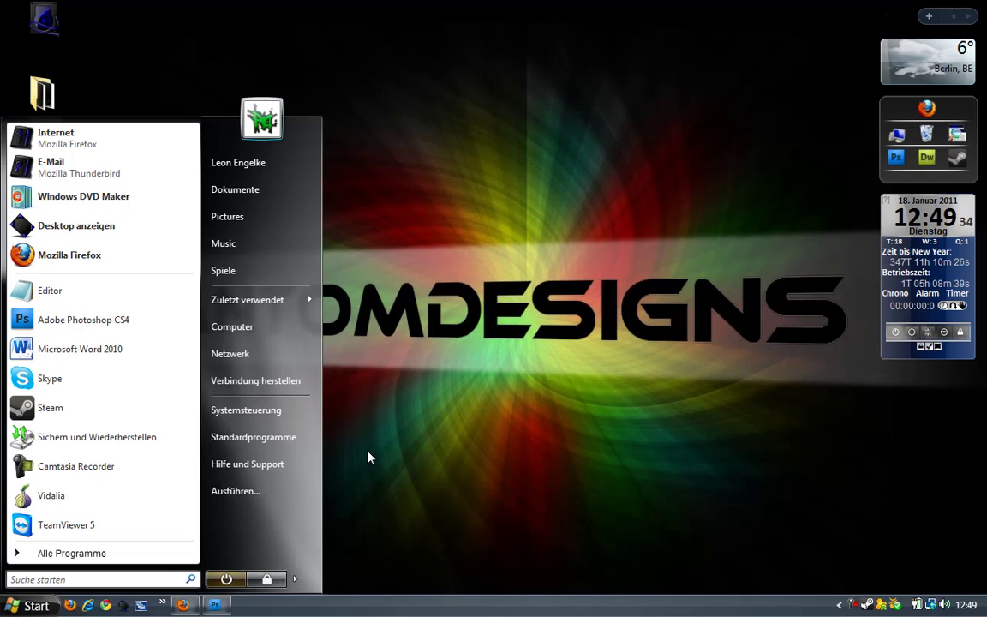
{"action": "left_click", "coordinate": [369, 459]}
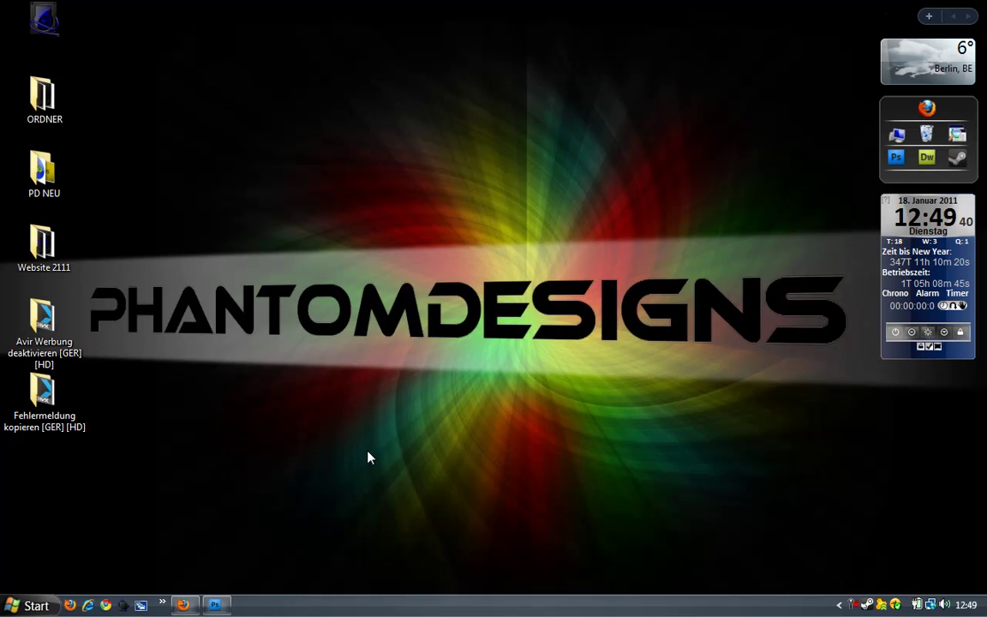
Cycle forwards and backwards through the open windows in the 3D window switcher and return to the desktop
{"action": "key", "text": "super+Tab"}
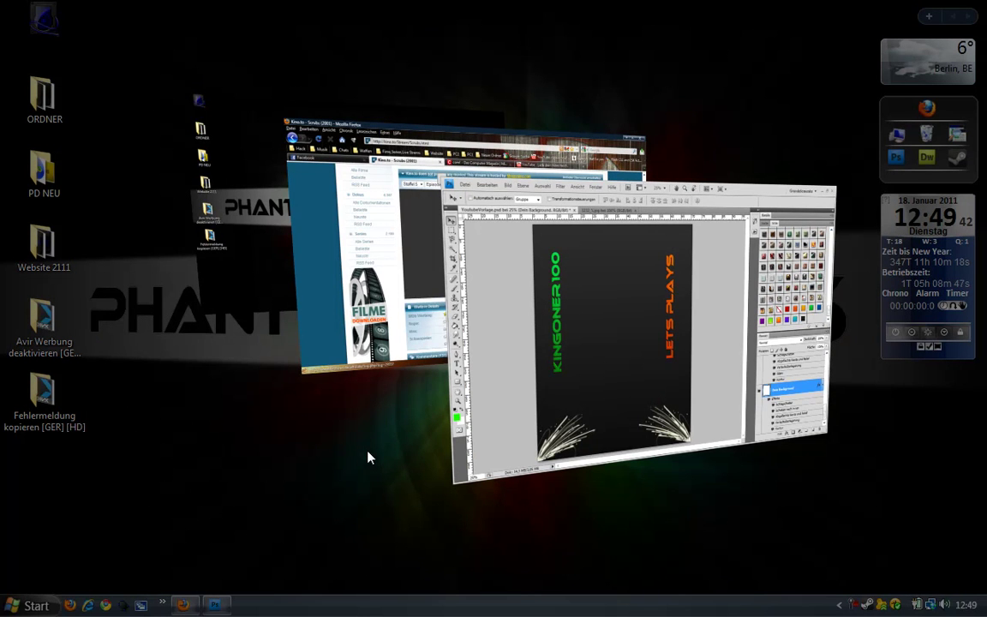
{"action": "key", "text": "super+Tab"}
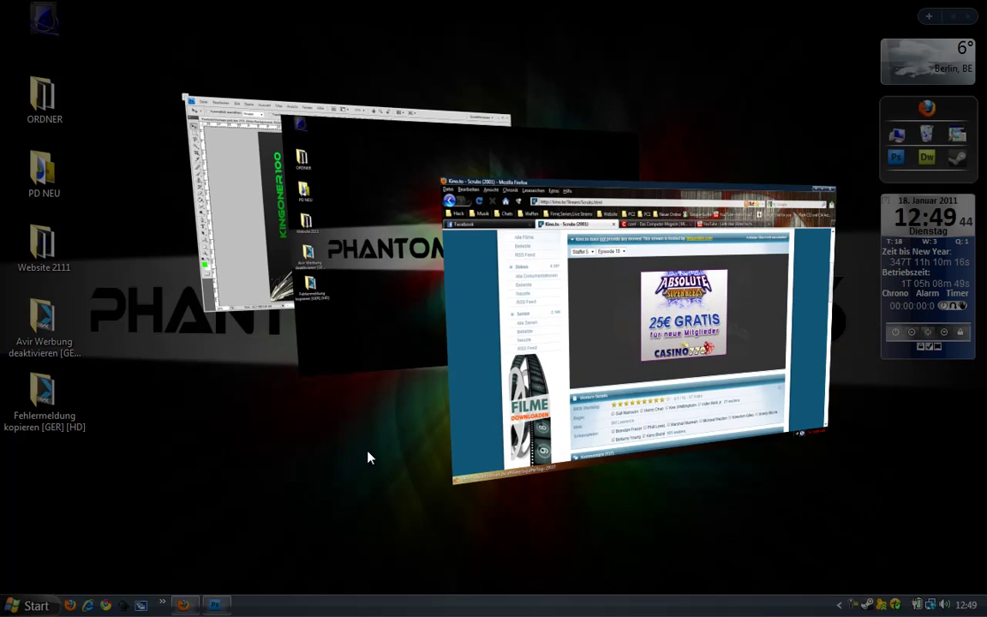
{"action": "key", "text": "super+Tab"}
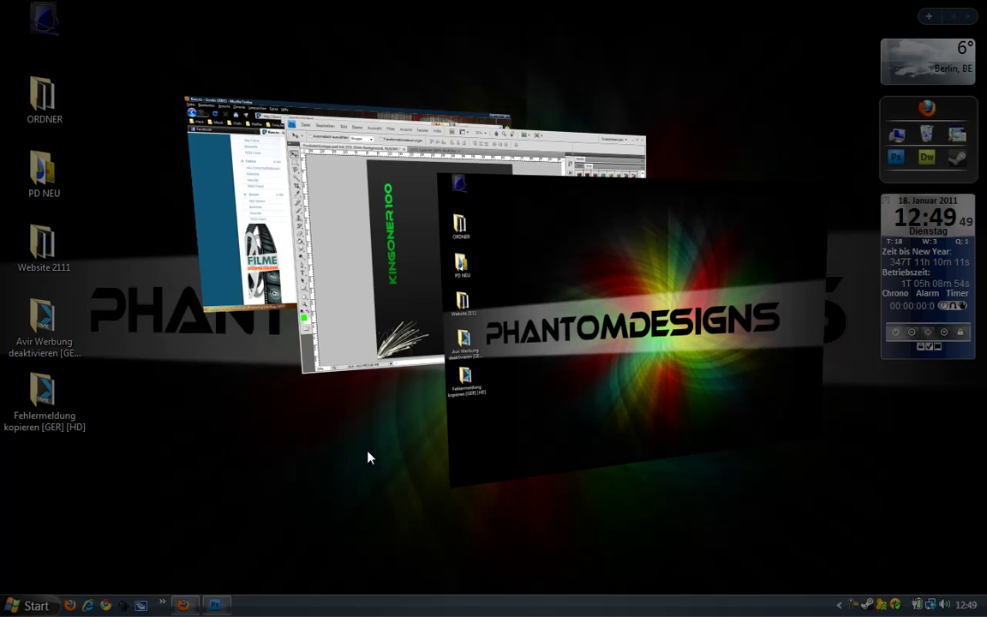
{"action": "key", "text": "super+Tab"}
{"action": "key", "text": "super+Tab"}
{"action": "key", "text": "super+Tab"}
{"action": "key", "text": "super+Tab"}
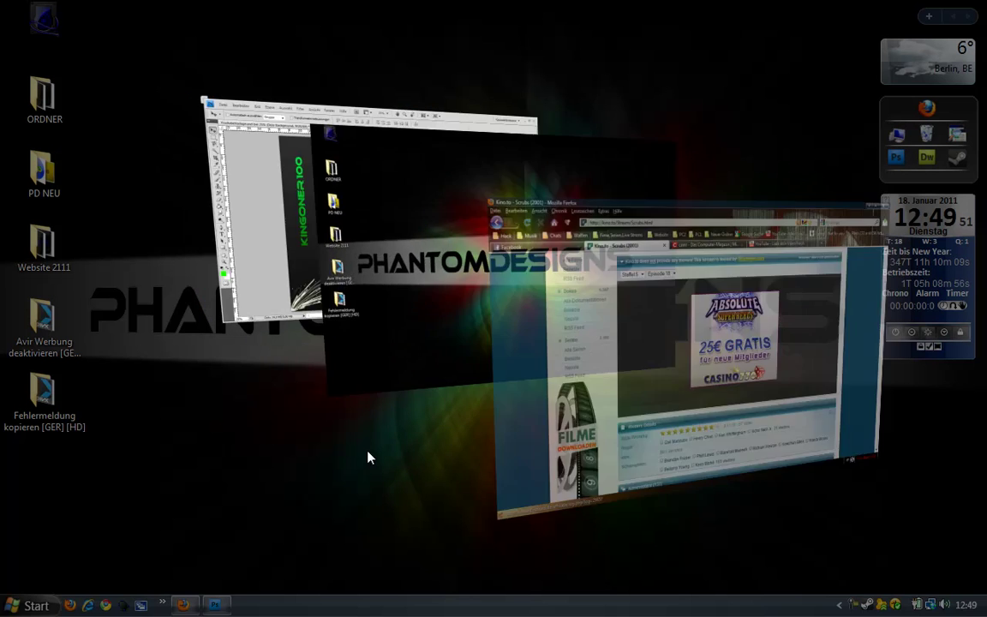
{"action": "key", "text": "super+Tab"}
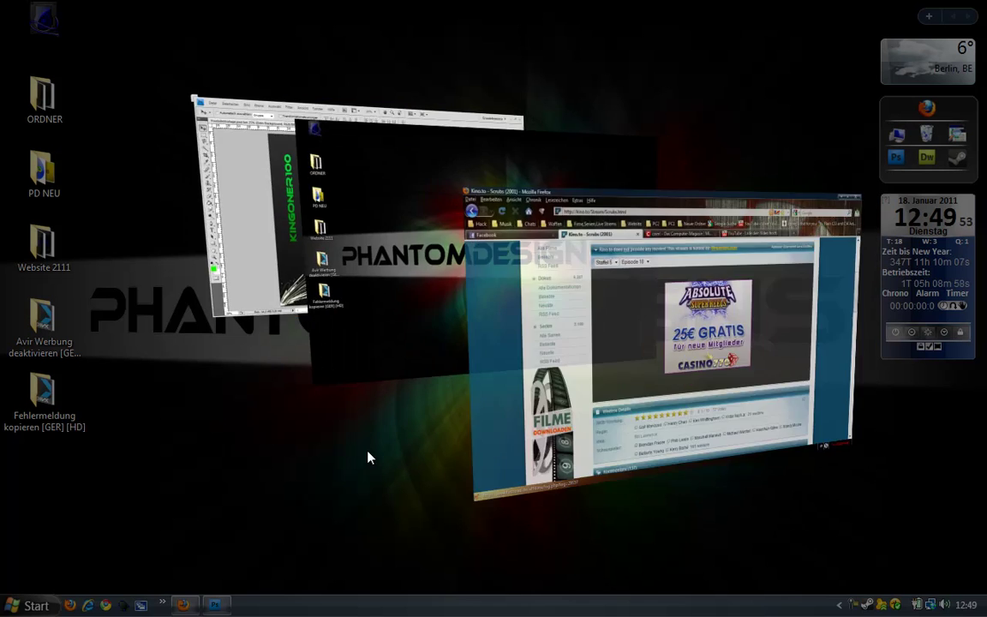
{"action": "key", "text": "super+Tab"}
{"action": "key", "text": "super+shift+Tab"}
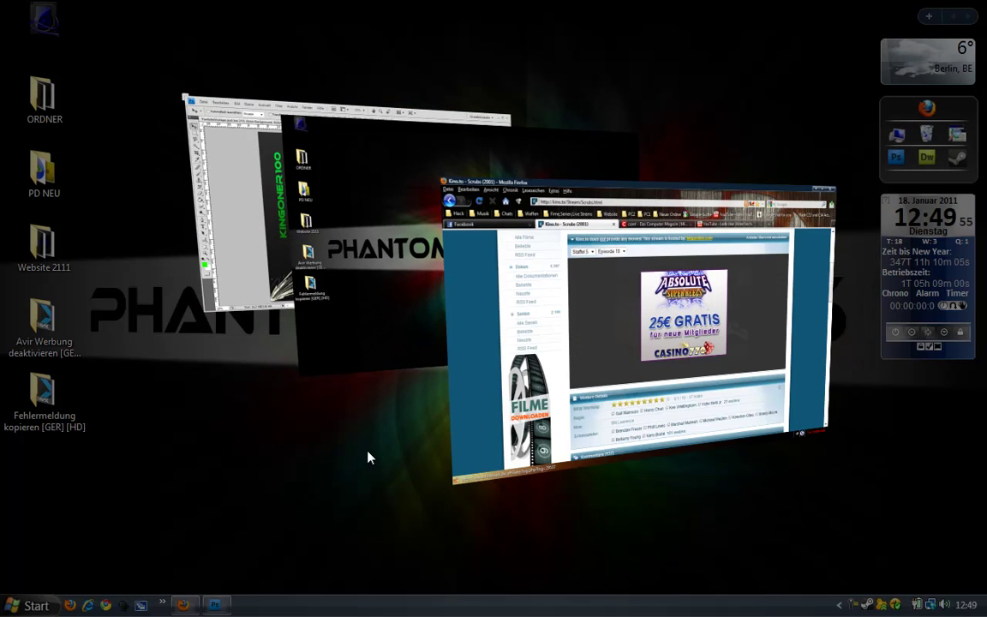
{"action": "key", "text": "super+shift+Tab"}
{"action": "key", "text": "super+Tab"}
{"action": "key", "text": "super+shift+Tab"}
{"action": "key", "text": "super+shift+Tab"}
{"action": "key", "text": "super+shift+Tab"}
{"action": "key", "text": "super+Tab"}
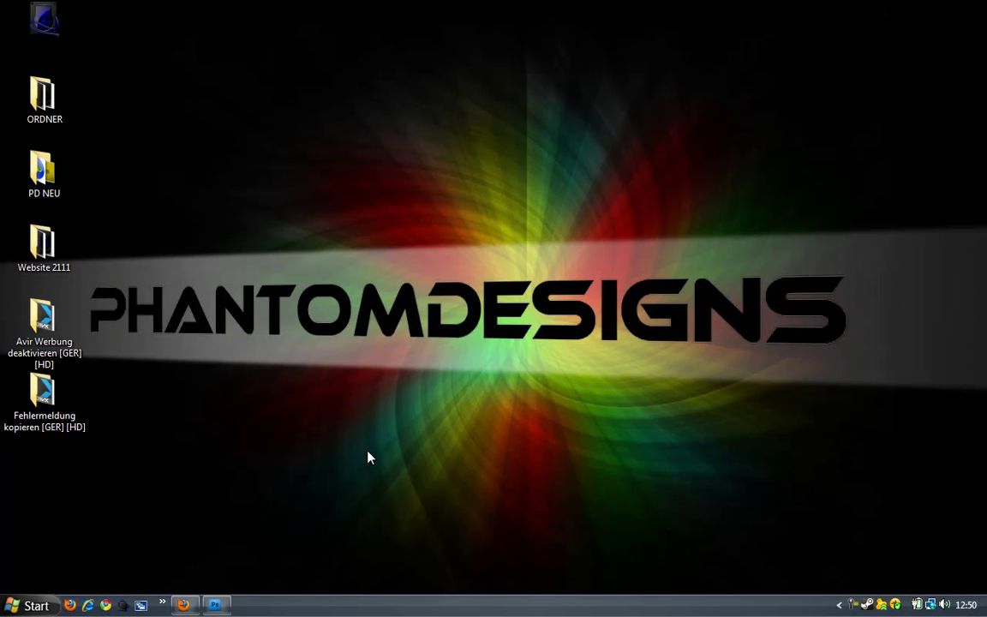
Bring up the 3D window stack again, leaf through it in both directions, and choose the desktop
{"action": "key", "text": "super+Tab"}
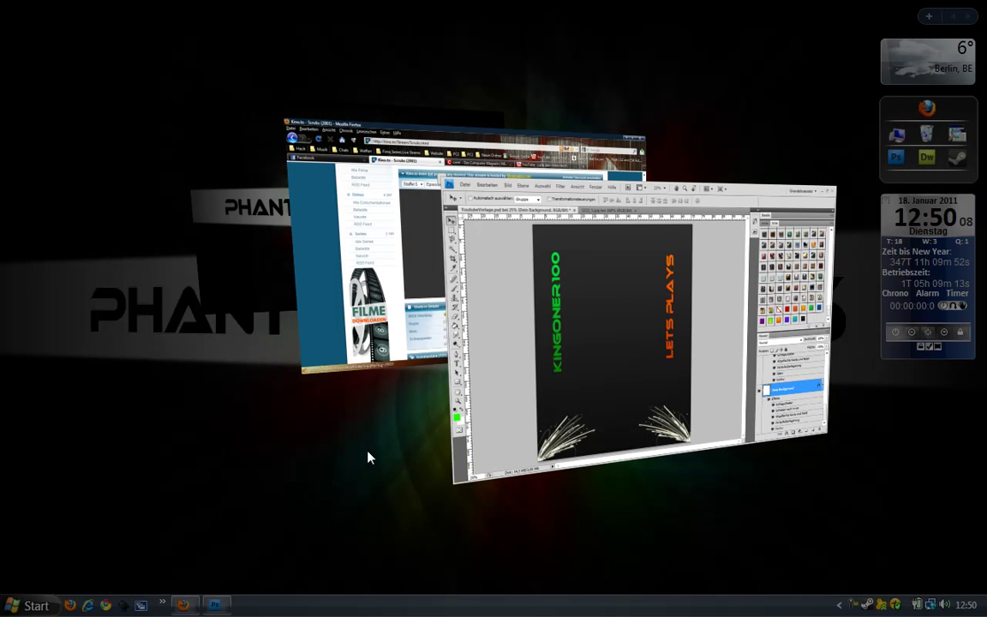
{"action": "key", "text": "super+Tab"}
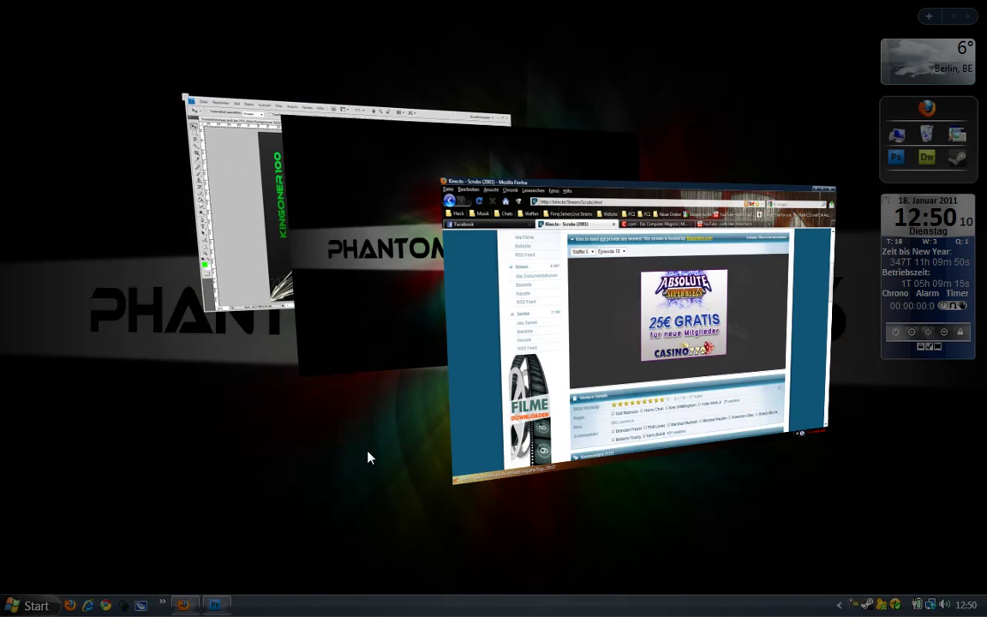
{"action": "key", "text": "super+Tab"}
{"action": "key", "text": "shift+super+Tab"}
{"action": "key", "text": "super+Tab"}
{"action": "key", "text": "shift+super+Tab"}
{"action": "key", "text": "shift+super+Tab"}
{"action": "key", "text": "shift+super+Tab"}
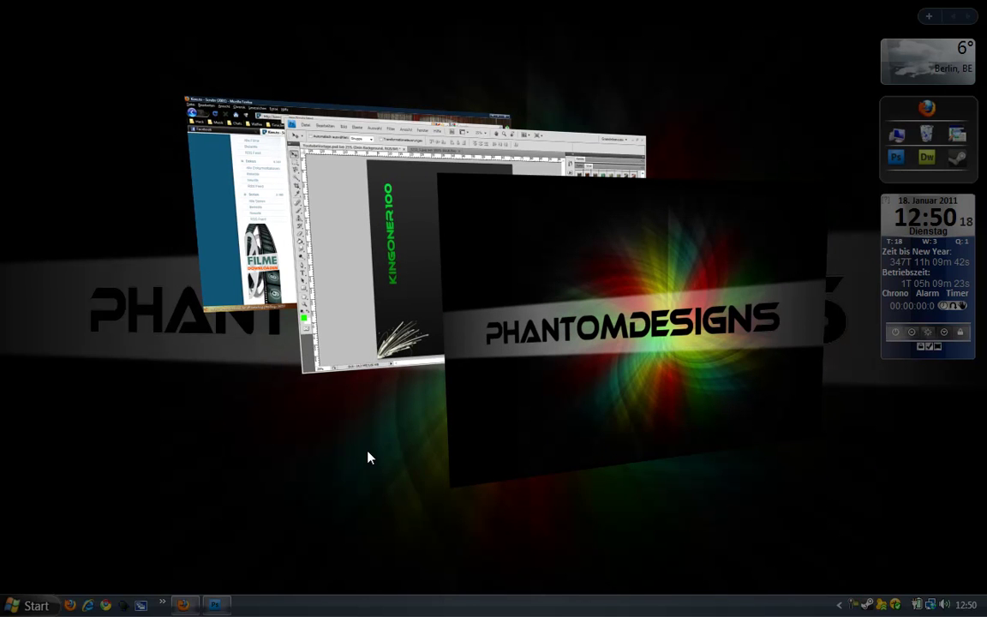
{"action": "key", "text": "Return"}
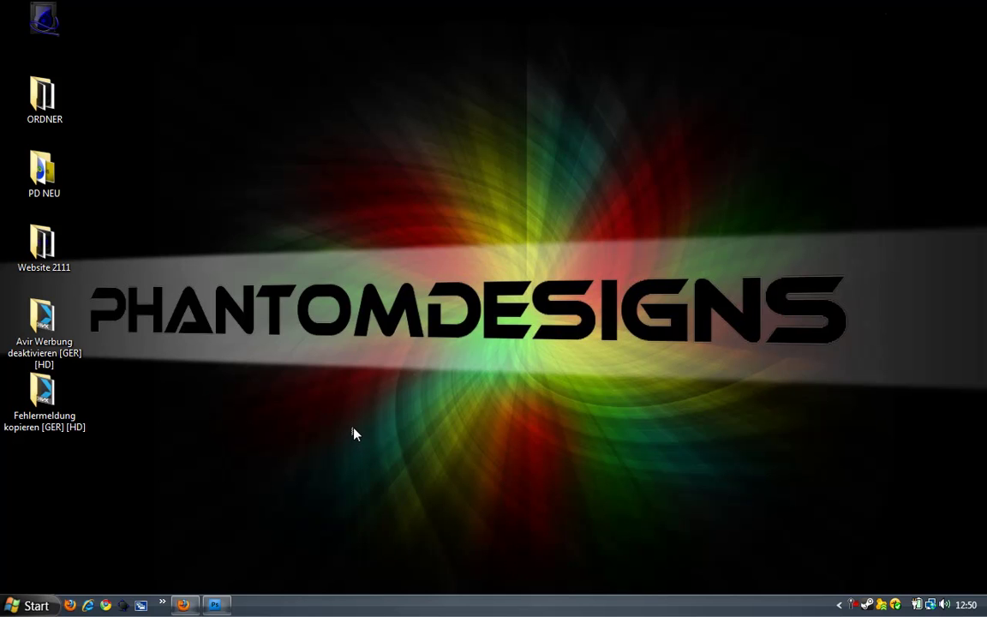
Create a new text document on the desktop with its default name, Neues Textdokument.txt
{"action": "right_click", "coordinate": [354, 435]}
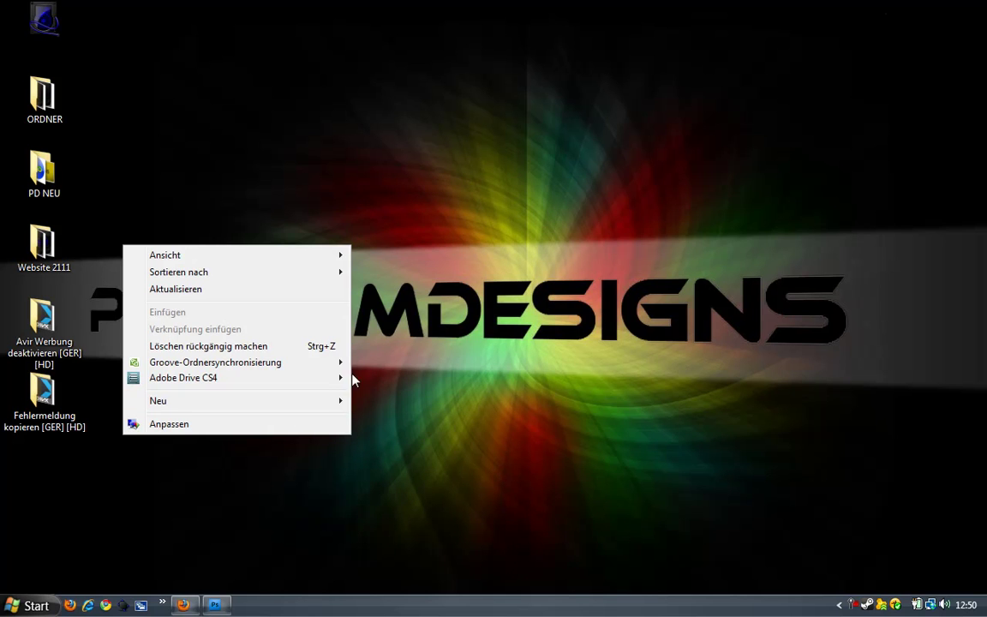
{"action": "mouse_move", "coordinate": [331, 400]}
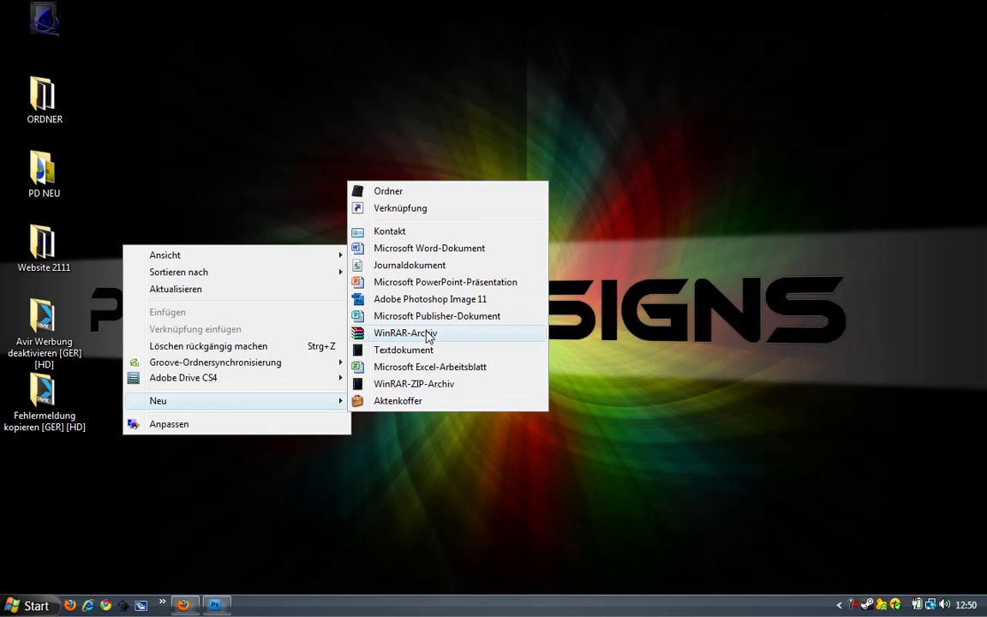
{"action": "left_click", "coordinate": [409, 350]}
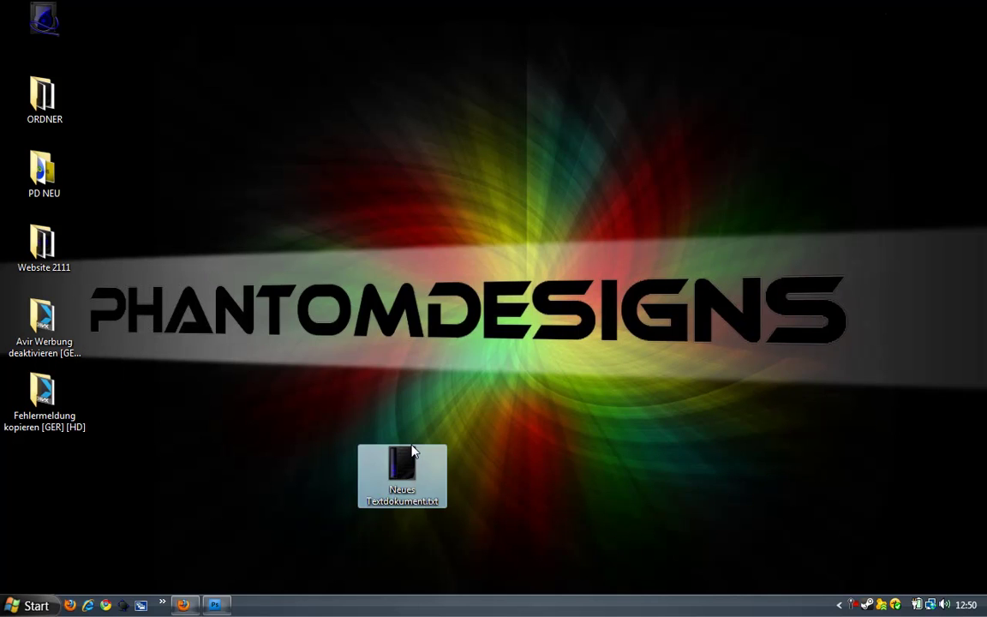
Open Neues Textdokument.txt in the Editor, move its window around the screen, and close it
{"action": "double_click", "coordinate": [412, 452]}
{"action": "left_click_drag", "start_coordinate": [531, 197], "coordinate": [644, 31]}
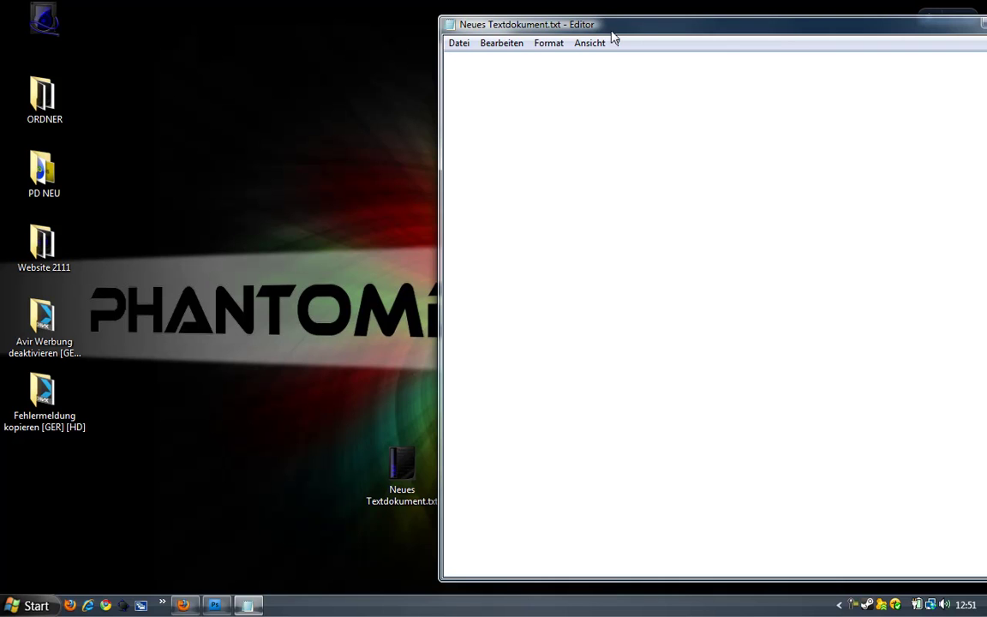
{"action": "left_click_drag", "start_coordinate": [635, 34], "coordinate": [435, 23]}
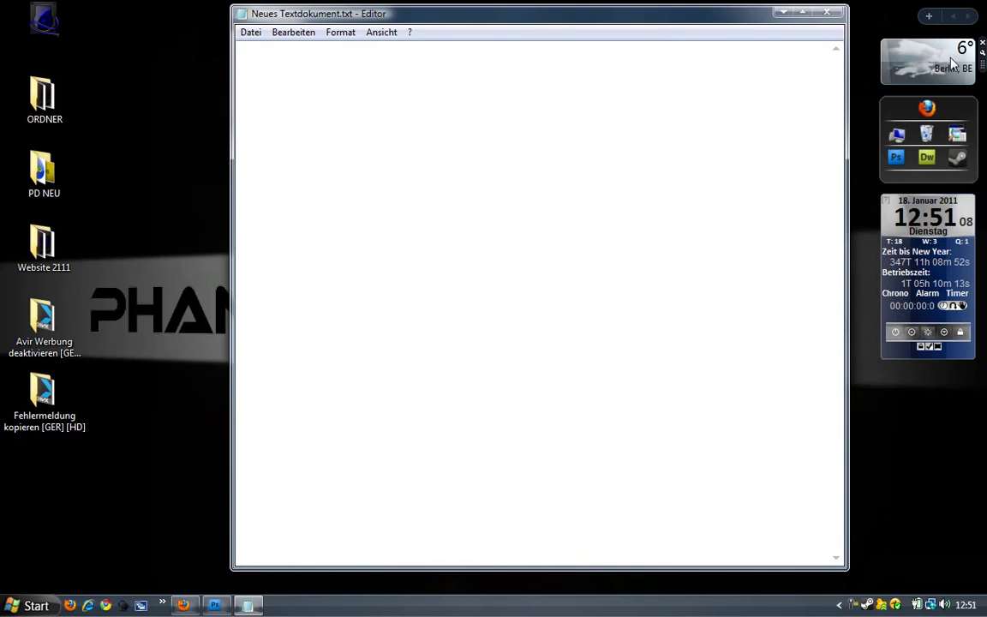
{"action": "left_click", "coordinate": [827, 12]}
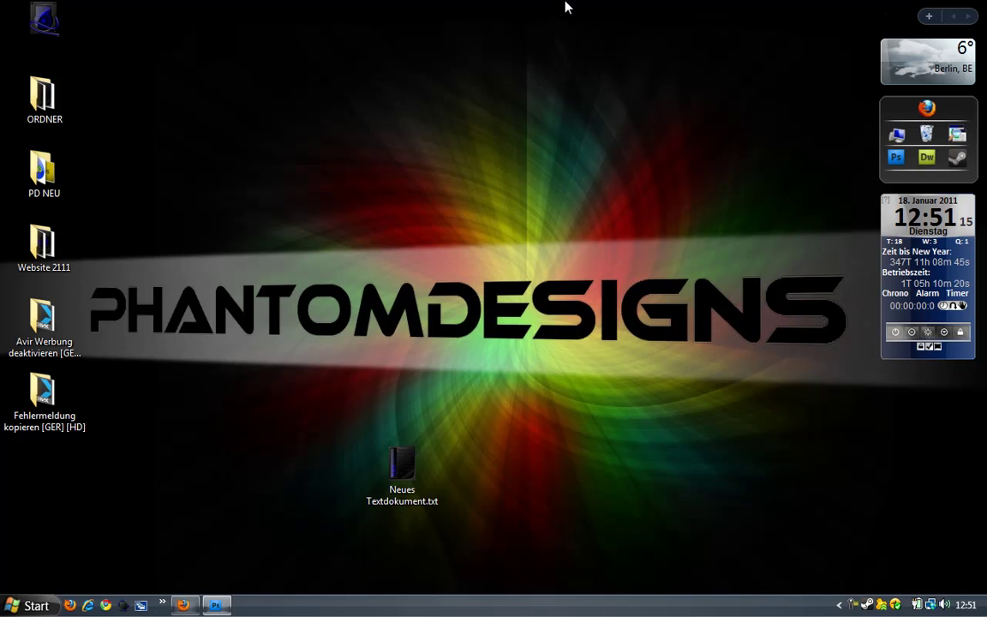
{"action": "mouse_move", "coordinate": [957, 201]}
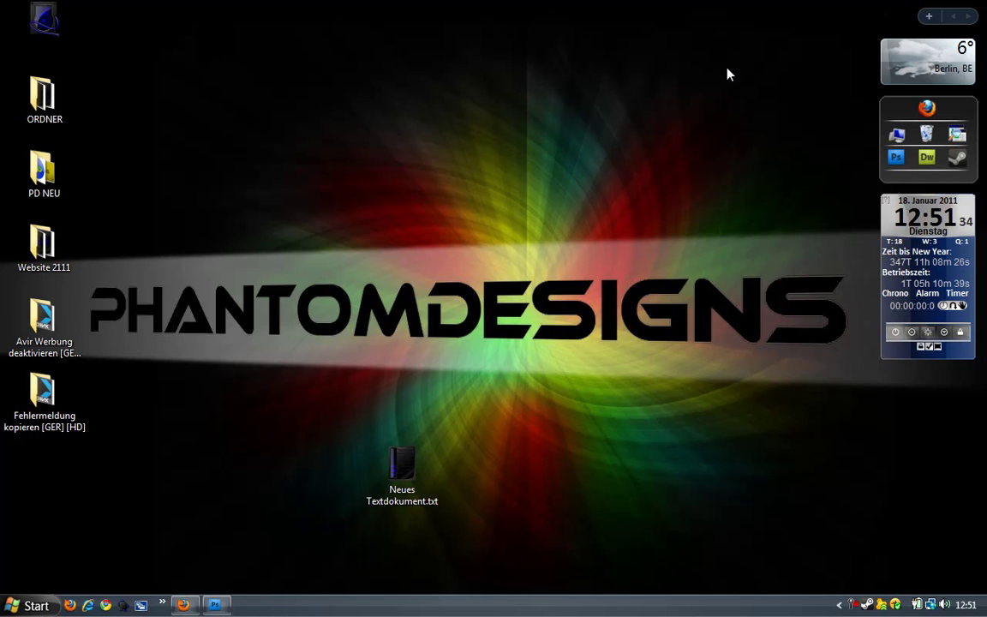
{"action": "key", "text": "o"}
{"action": "left_click", "coordinate": [562, 38]}
Open Programme und Funktionen from the Systemsteuerung by jumping to entries starting with "pr", and close the window
{"action": "left_click", "coordinate": [14, 605]}
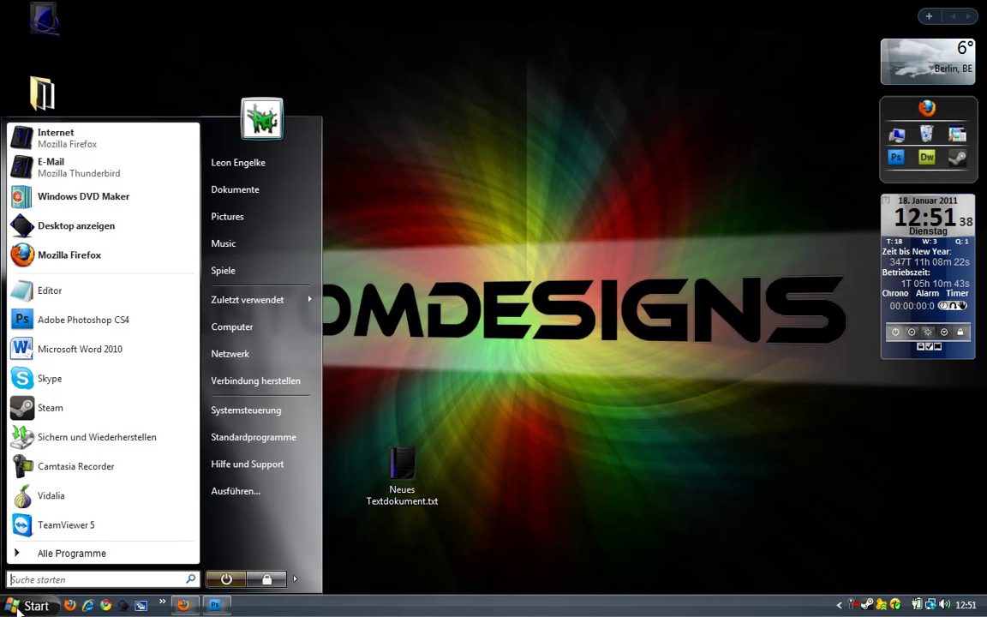
{"action": "left_click", "coordinate": [246, 410]}
{"action": "left_click_drag", "start_coordinate": [397, 82], "coordinate": [630, 35]}
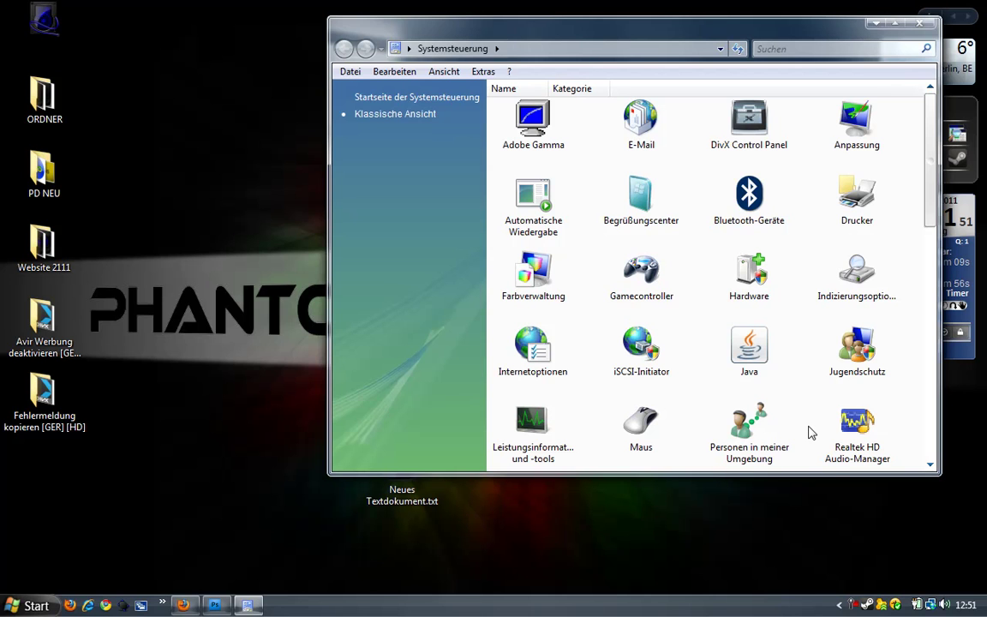
{"action": "type", "text": "pr"}
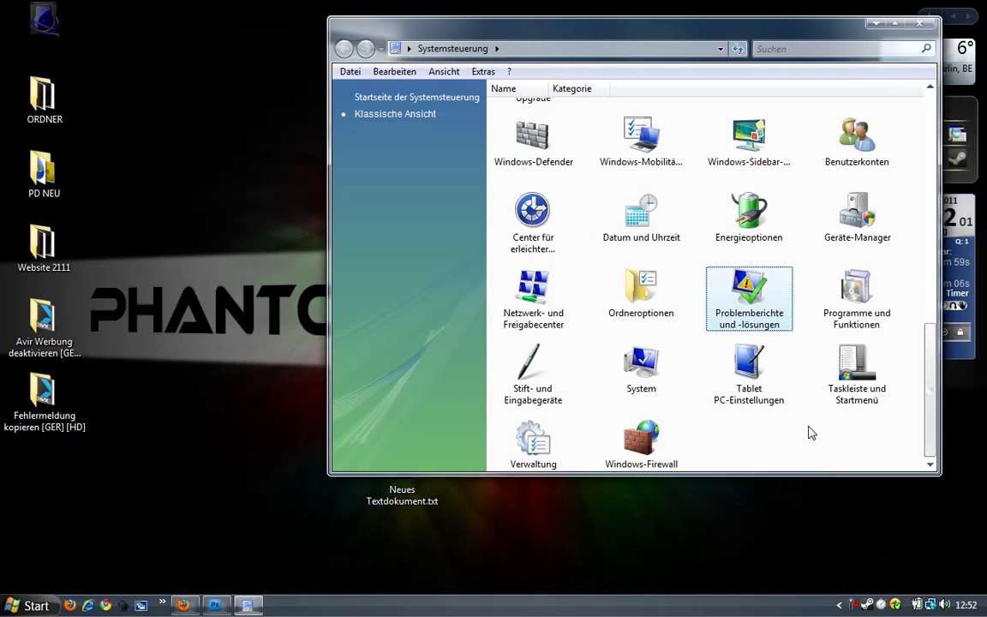
{"action": "key", "text": "Right"}
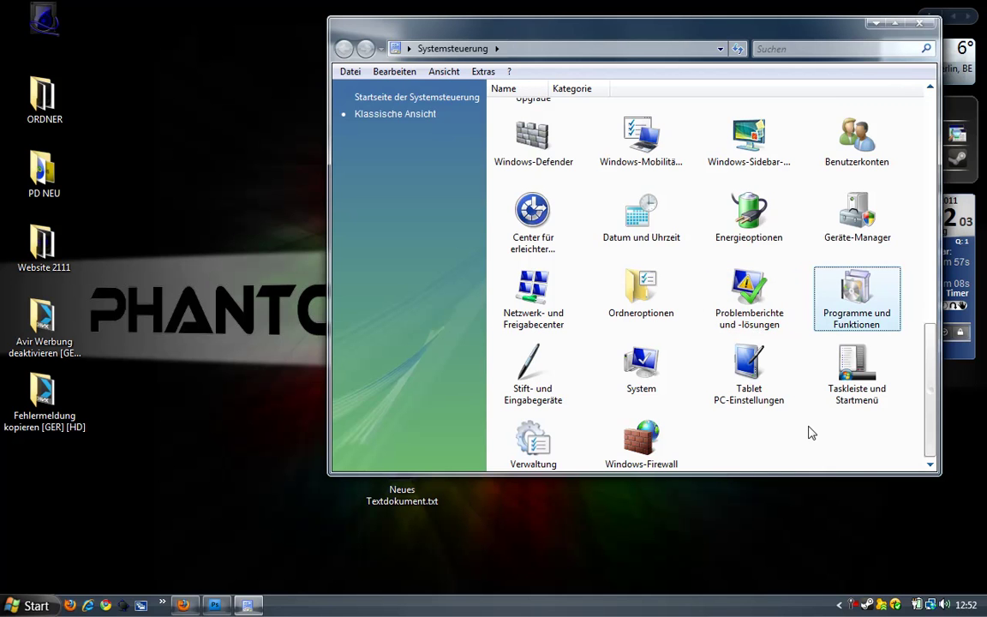
{"action": "key", "text": "Return"}
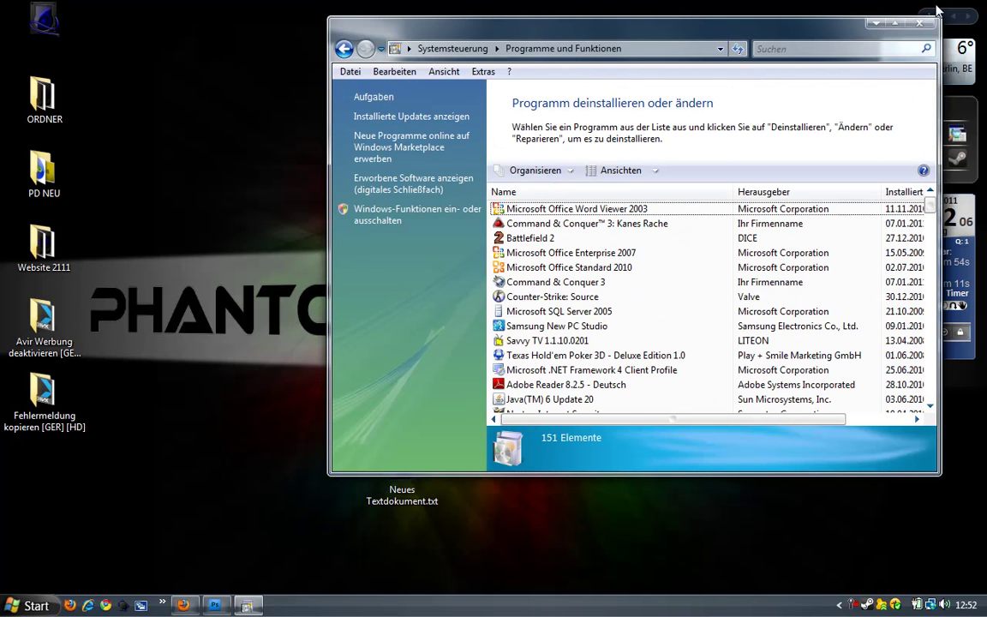
{"action": "left_click", "coordinate": [918, 24]}
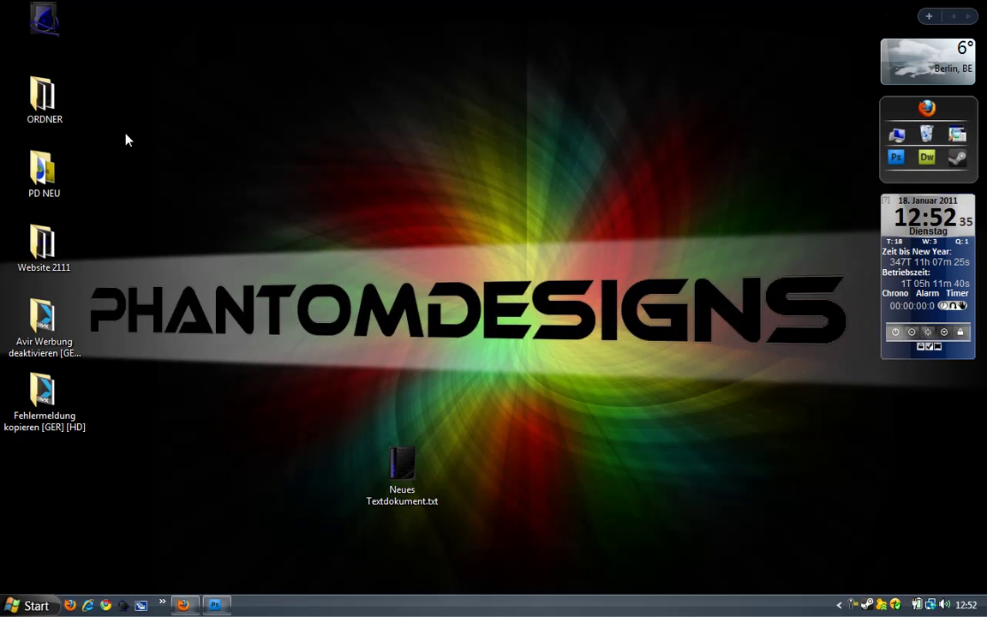
Open Neues Textdokument.txt from the desktop and enter the sample text "wrhrhH"
{"action": "left_click", "coordinate": [416, 453]}
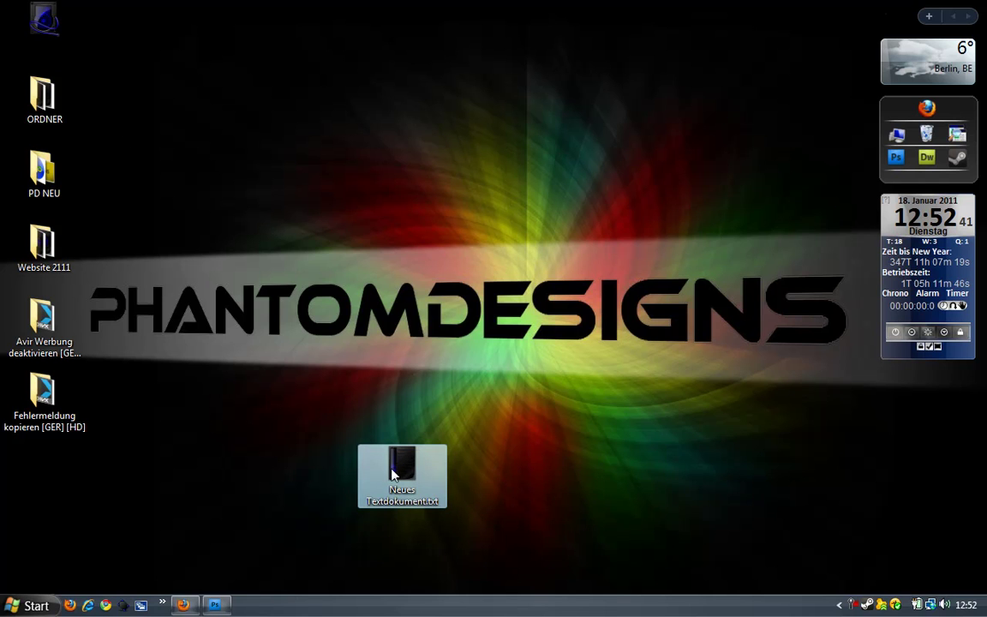
{"action": "double_click", "coordinate": [393, 474]}
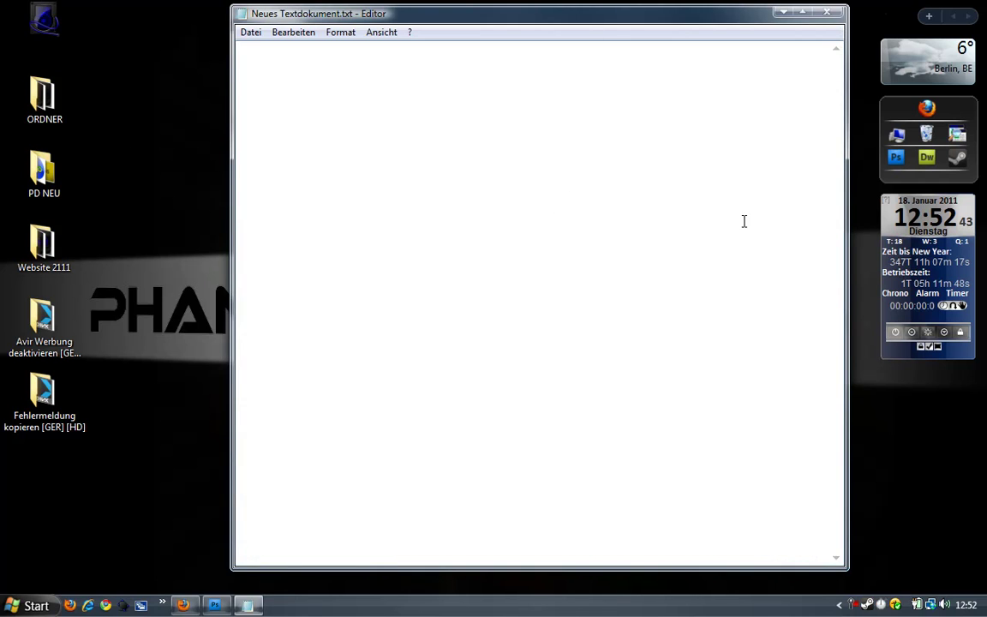
{"action": "type", "text": "wrhrhH"}
Select all of the sample text in the document and delete it
{"action": "key", "text": "ctrl+a"}
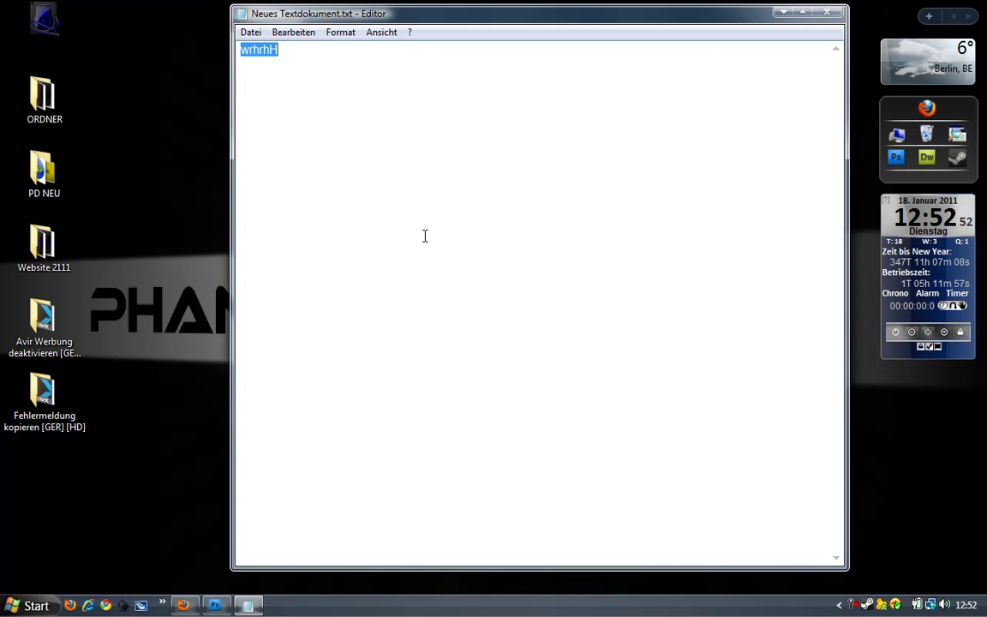
{"action": "left_click", "coordinate": [426, 236]}
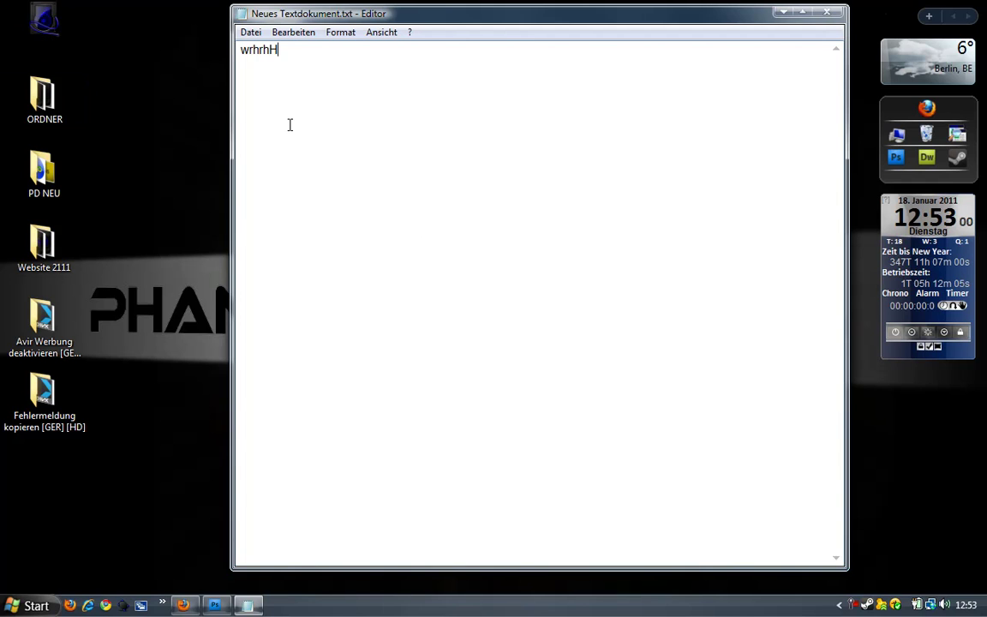
{"action": "key", "text": "ctrl+a"}
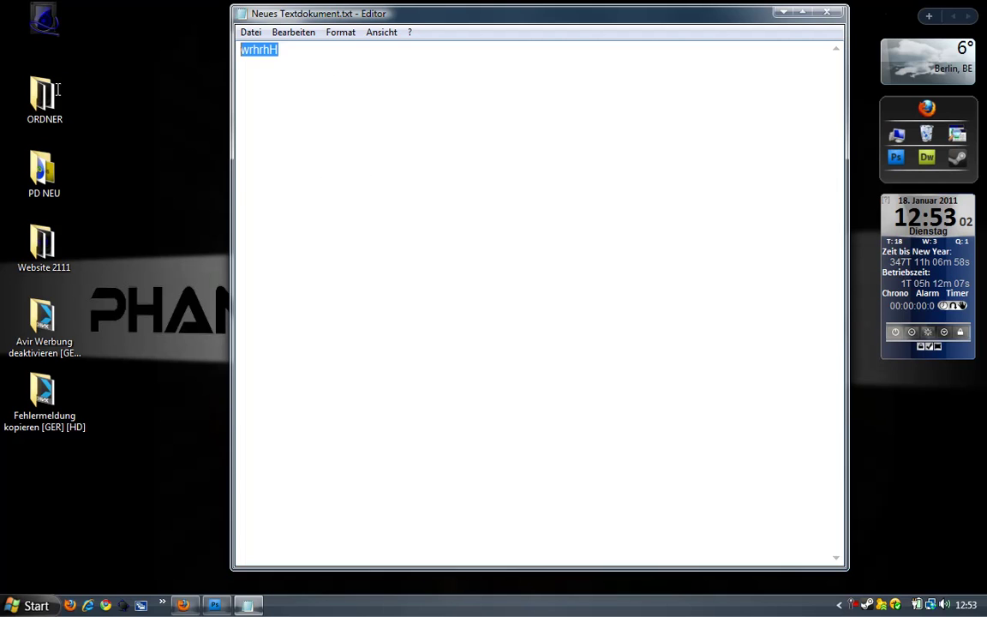
{"action": "key", "text": "Delete"}
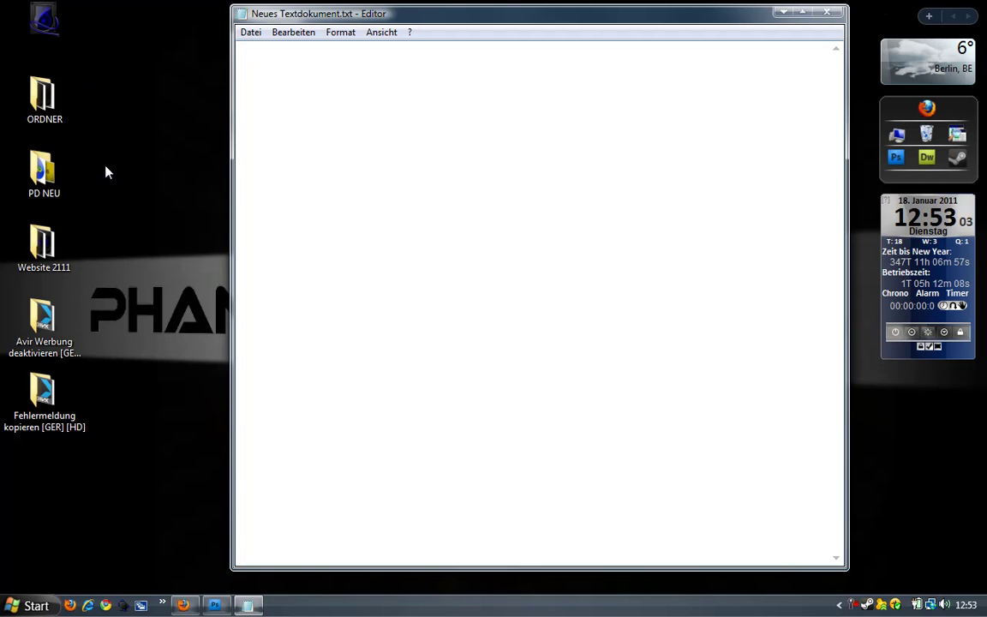
Enter the sample text "RWHEEH" in the empty document, save it, and close the window
{"action": "type", "text": "RWHEEH"}
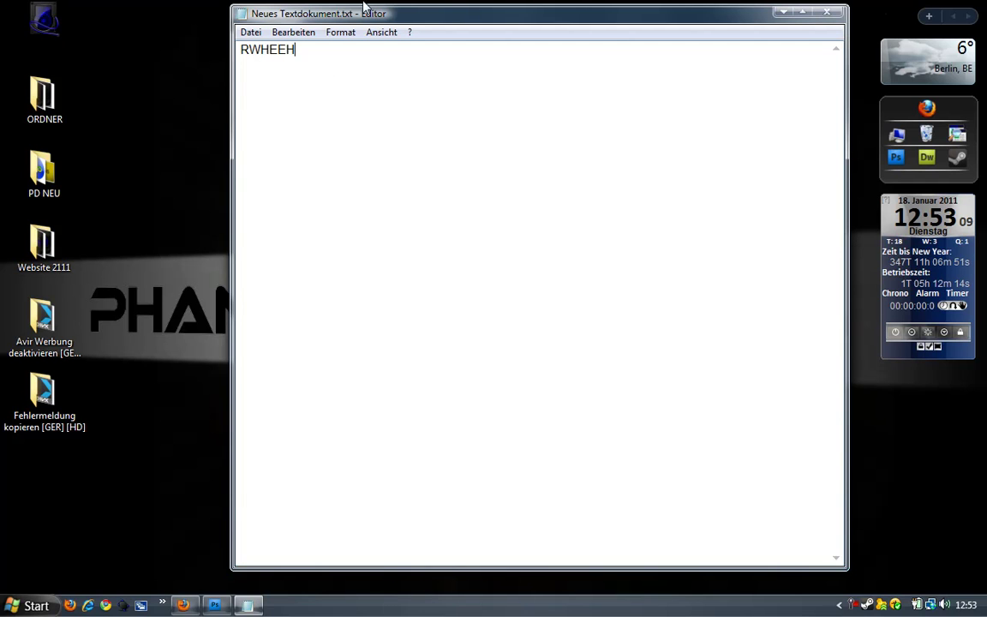
{"action": "left_click", "coordinate": [830, 10]}
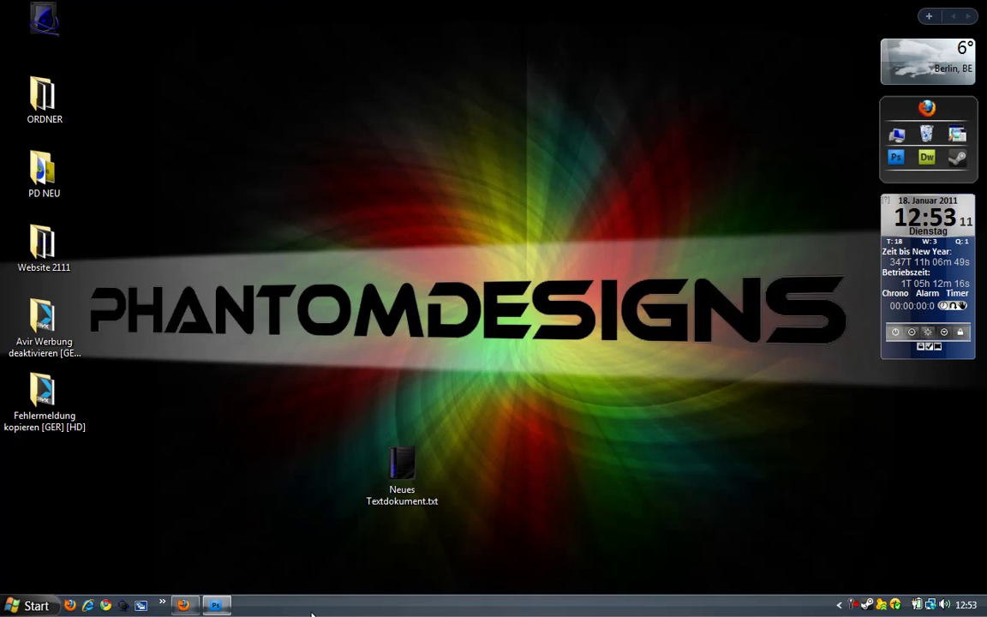
Reopen Neues Textdokument.txt to check the saved text, select all of it, and close the document
{"action": "double_click", "coordinate": [432, 477]}
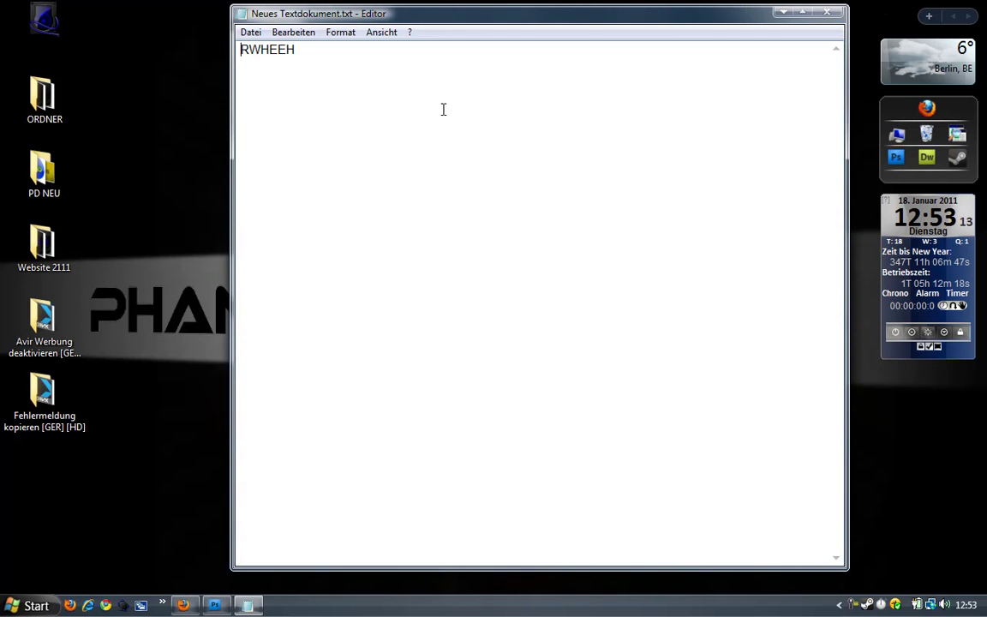
{"action": "key", "text": "ctrl+a"}
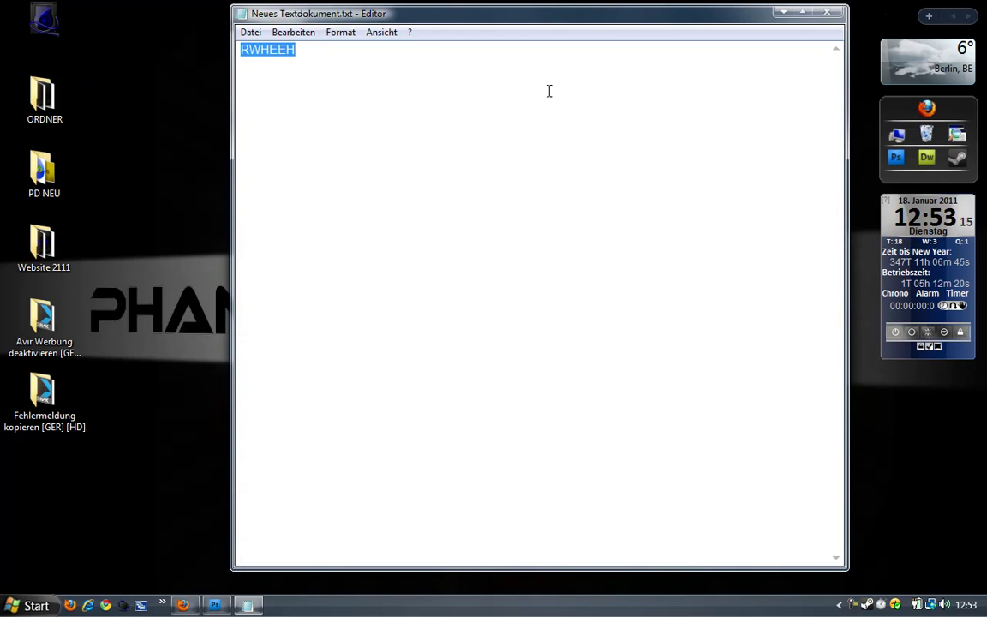
{"action": "left_click", "coordinate": [829, 12]}
Move the Neues Textdokument.txt icon below the column of desktop folders, and back out to the open middle of the desktop
{"action": "left_click_drag", "start_coordinate": [606, 143], "coordinate": [167, 525]}
{"action": "left_click", "coordinate": [389, 255]}
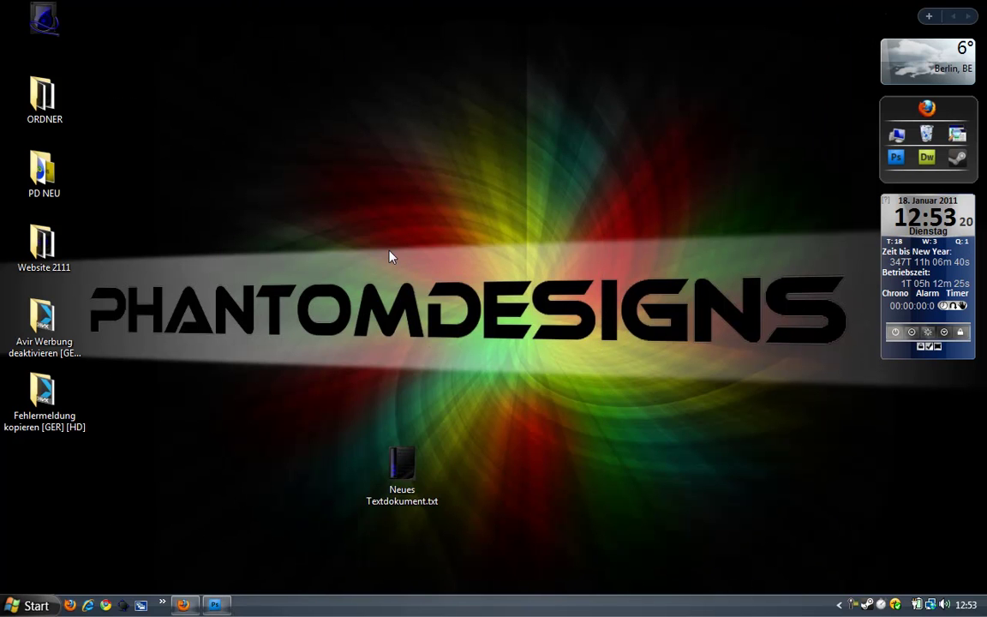
{"action": "left_click_drag", "start_coordinate": [405, 492], "coordinate": [27, 479]}
{"action": "left_click", "coordinate": [368, 272]}
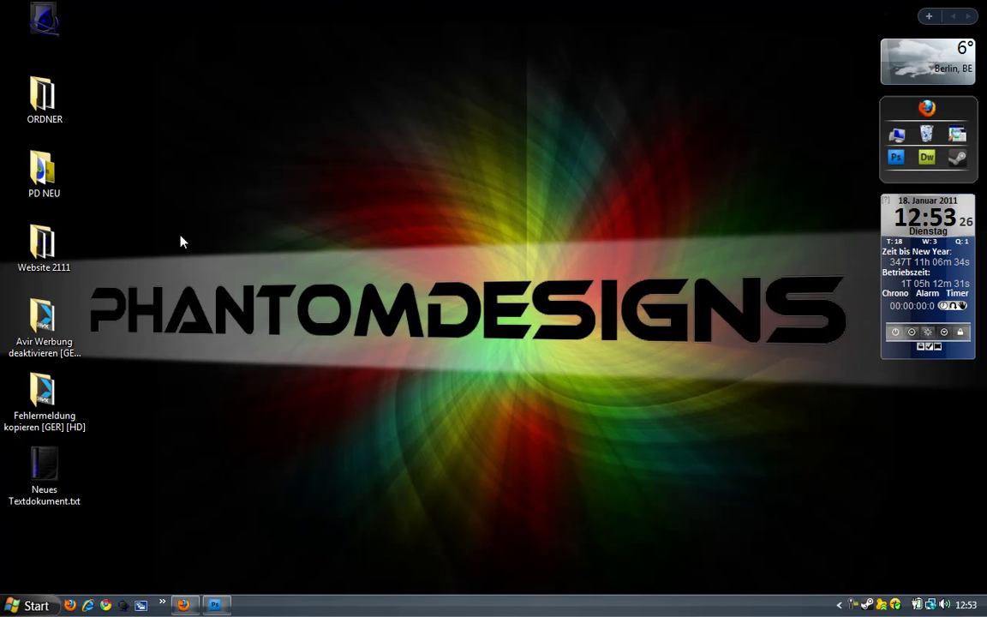
{"action": "left_click_drag", "start_coordinate": [66, 488], "coordinate": [627, 231]}
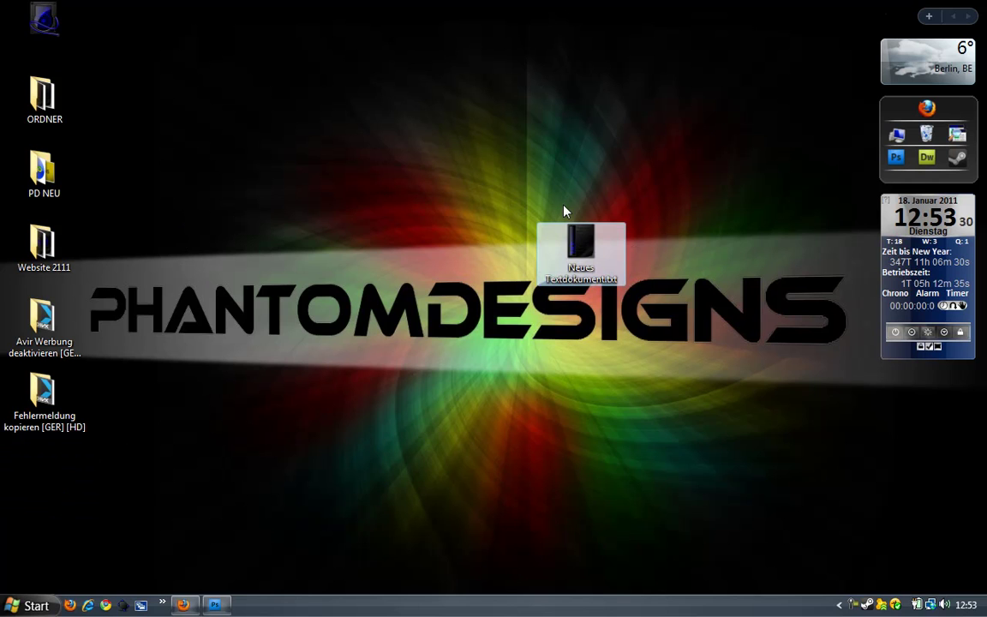